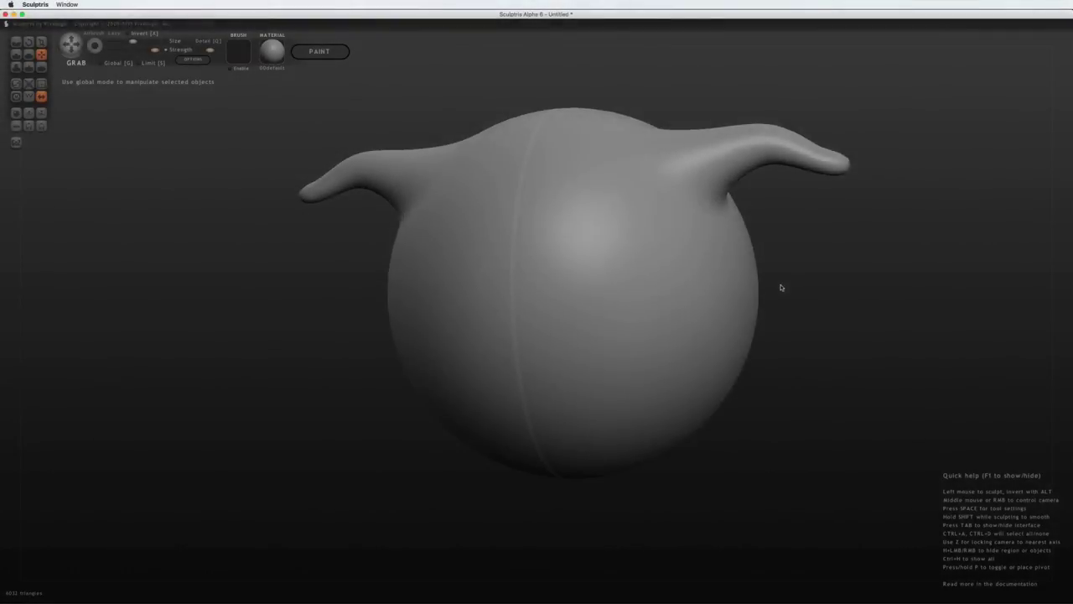
# - Orbit the camera up over the top of the horned sphere, then back around to face front
pyautogui.moveTo(825, 280); pyautogui.dragTo(823, 261, button='middle')
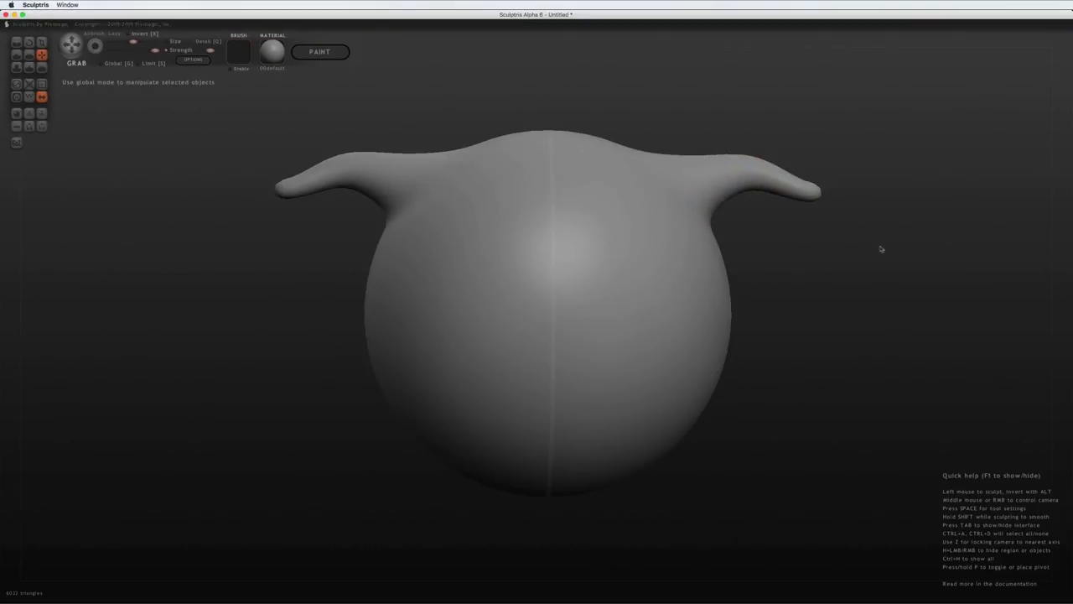
pyautogui.moveTo(886, 239)
pyautogui.mouseDown()
pyautogui.moveTo(727, 271)
pyautogui.moveTo(885, 273)
pyautogui.moveTo(872, 274)
pyautogui.mouseUp()
# - Orbit to the sphere's right side, snap back to front, then turn one horn toward the camera
pyautogui.moveTo(762, 280)
pyautogui.mouseDown()
pyautogui.moveTo(884, 282)
pyautogui.moveTo(776, 287)
pyautogui.mouseUp()
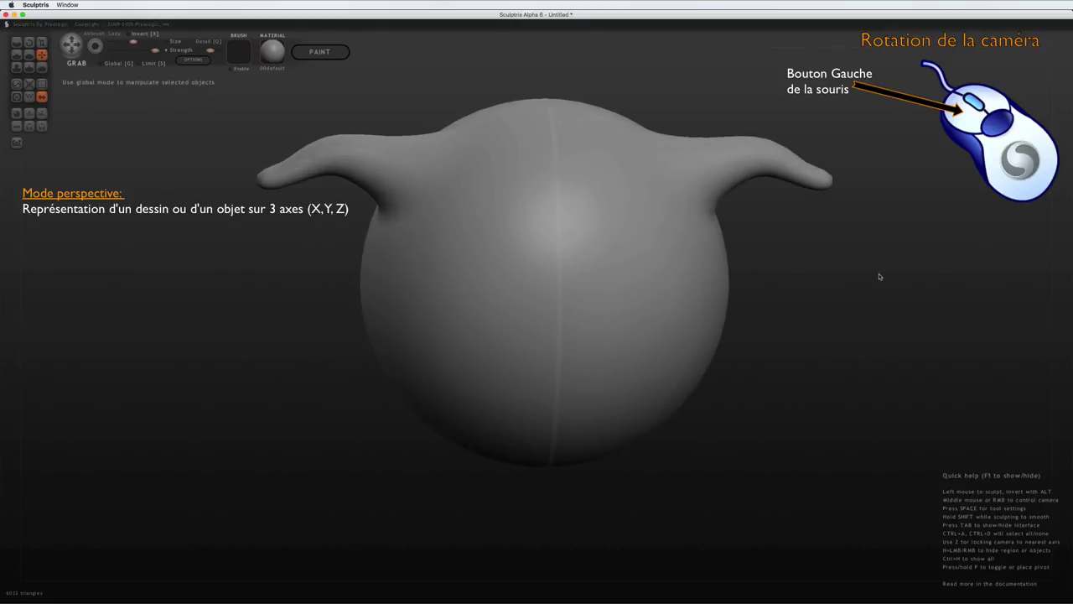
pyautogui.moveTo(880, 276); pyautogui.dragTo(729, 277)
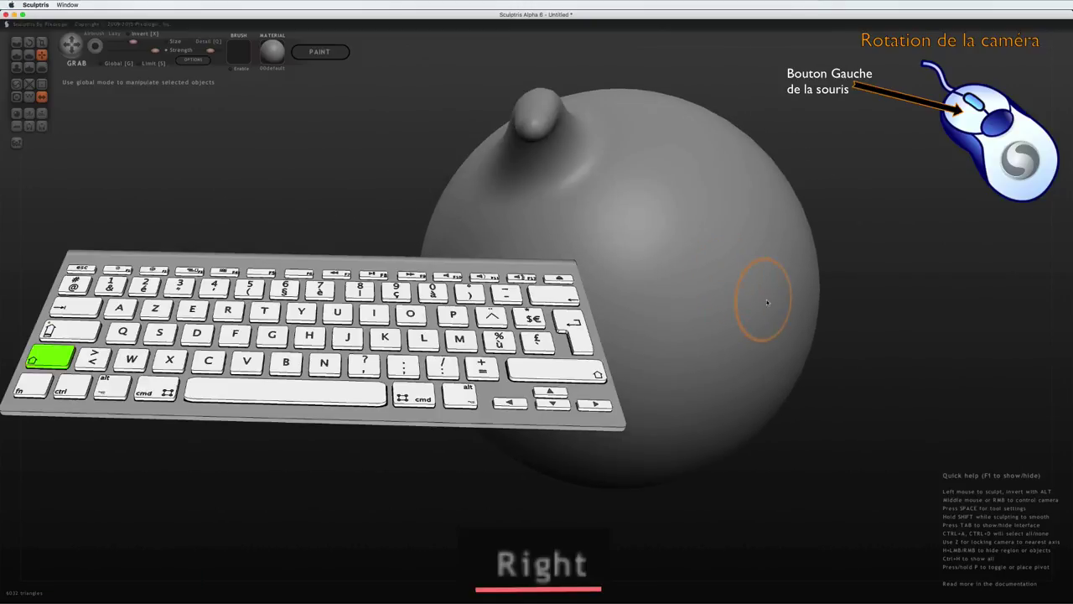
pyautogui.press('Right')
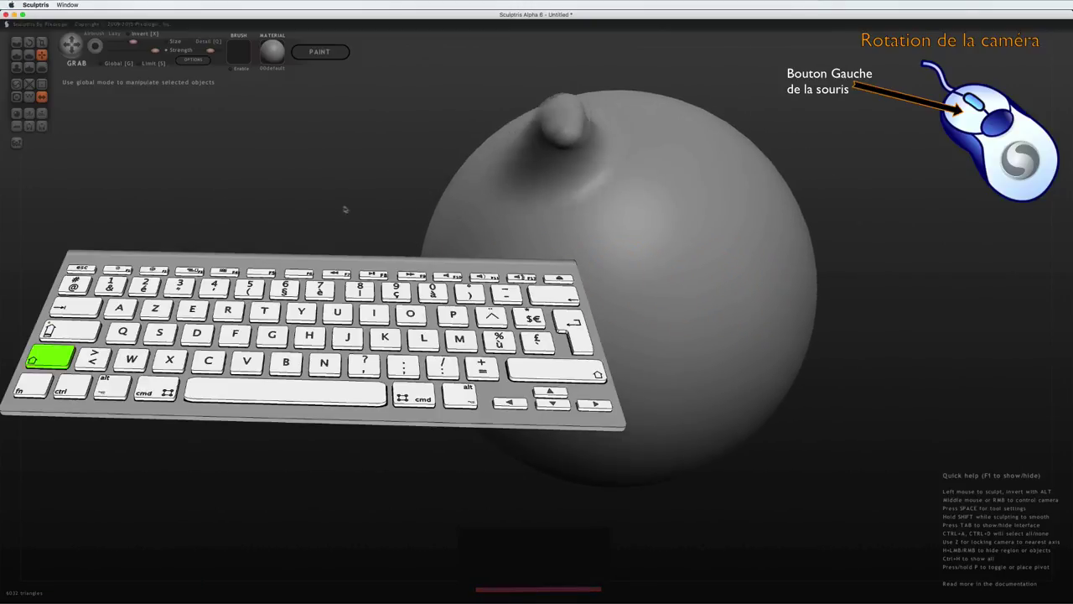
pyautogui.moveTo(542, 225)
pyautogui.mouseDown()
pyautogui.moveTo(740, 218)
pyautogui.moveTo(540, 214)
pyautogui.mouseUp()
# - Orbit down to a top view, then around to a slightly raised front view
pyautogui.moveTo(684, 87)
pyautogui.mouseDown()
pyautogui.moveTo(696, 192)
pyautogui.moveTo(686, 201)
pyautogui.mouseUp()
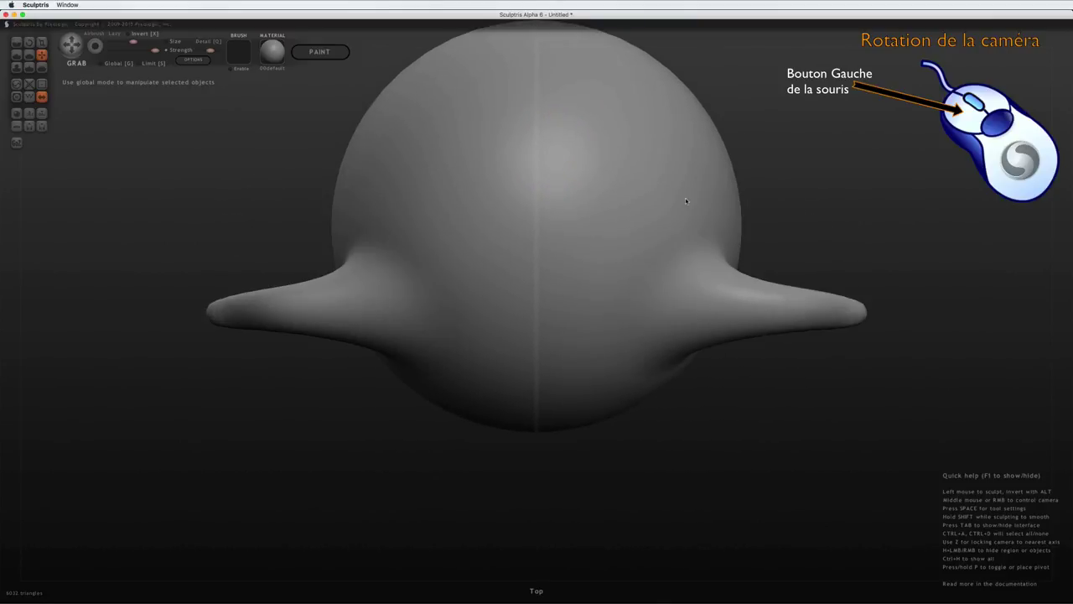
pyautogui.moveTo(774, 377)
pyautogui.mouseDown()
pyautogui.moveTo(762, 137)
pyautogui.moveTo(774, 173)
pyautogui.moveTo(721, 91)
pyautogui.mouseUp()
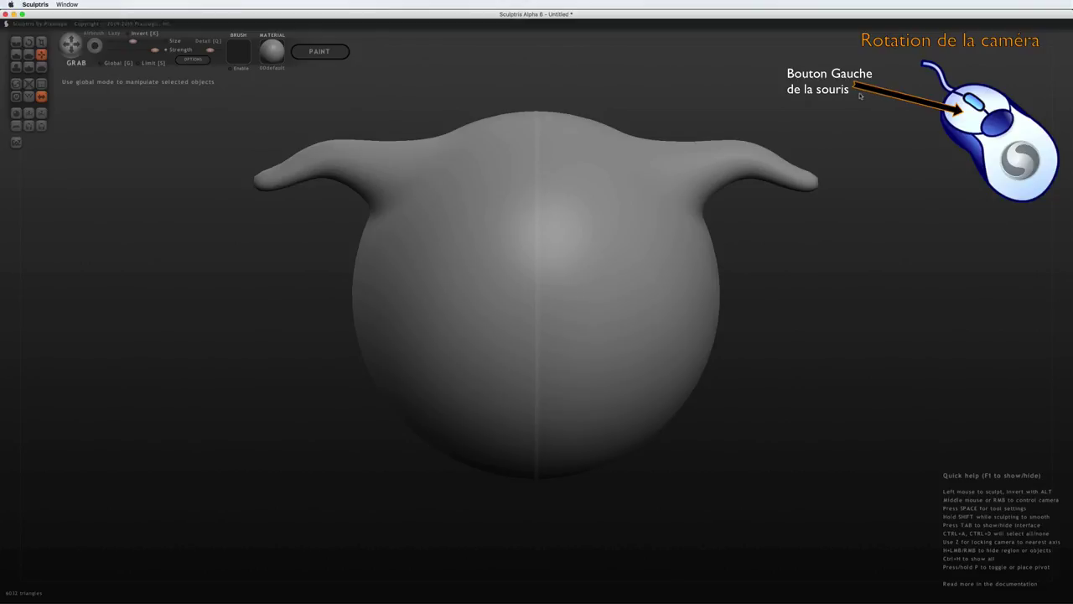
pyautogui.moveTo(869, 96)
pyautogui.mouseDown()
pyautogui.moveTo(816, 106)
pyautogui.moveTo(864, 160)
pyautogui.moveTo(880, 137)
pyautogui.moveTo(877, 105)
pyautogui.moveTo(844, 106)
pyautogui.moveTo(791, 245)
pyautogui.mouseUp()
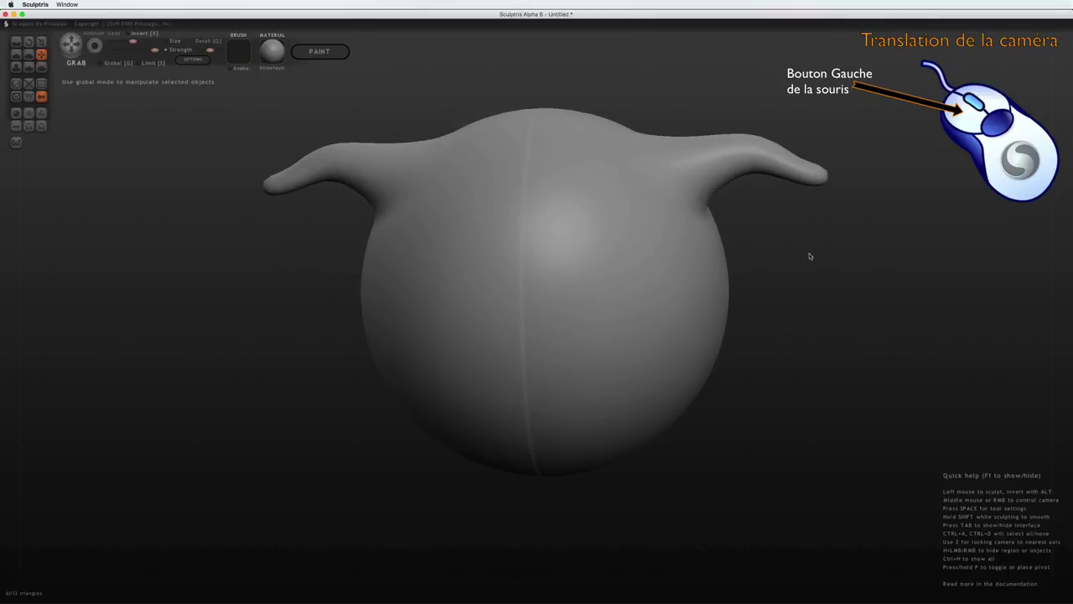
# - Pan the horned sphere to the right, then slightly down and left, without rotating it
pyautogui.moveTo(812, 257)
pyautogui.keyDown('alt'); pyautogui.mouseDown()
pyautogui.moveTo(795, 254)
pyautogui.moveTo(965, 265)
pyautogui.moveTo(481, 272)
pyautogui.moveTo(867, 275)
pyautogui.moveTo(794, 275)
pyautogui.mouseUp(); pyautogui.keyUp('alt')
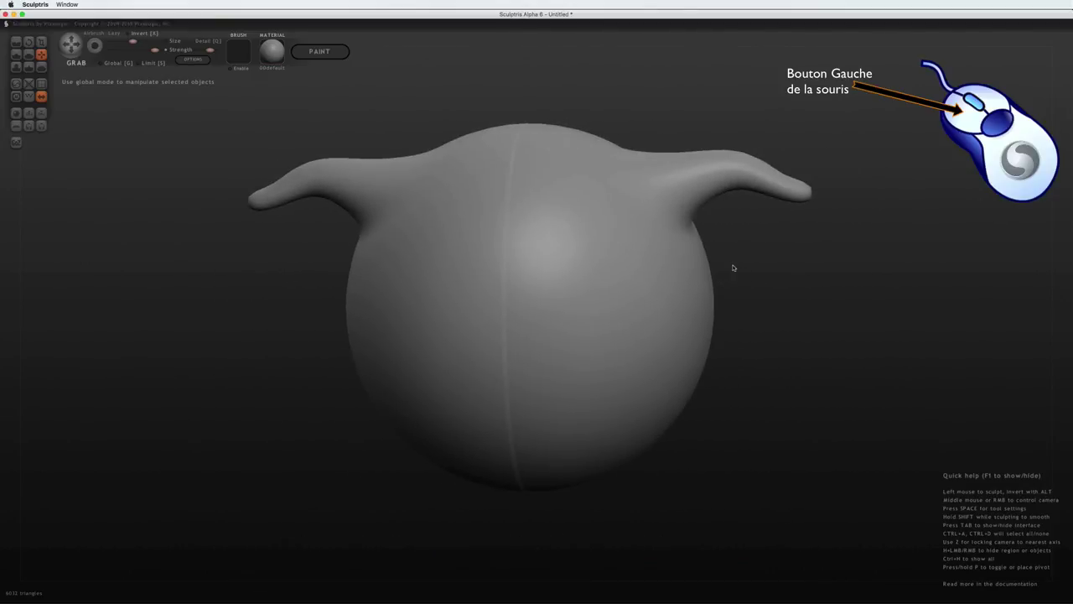
pyautogui.moveTo(740, 293); pyautogui.dragTo(749, 276, button='right')
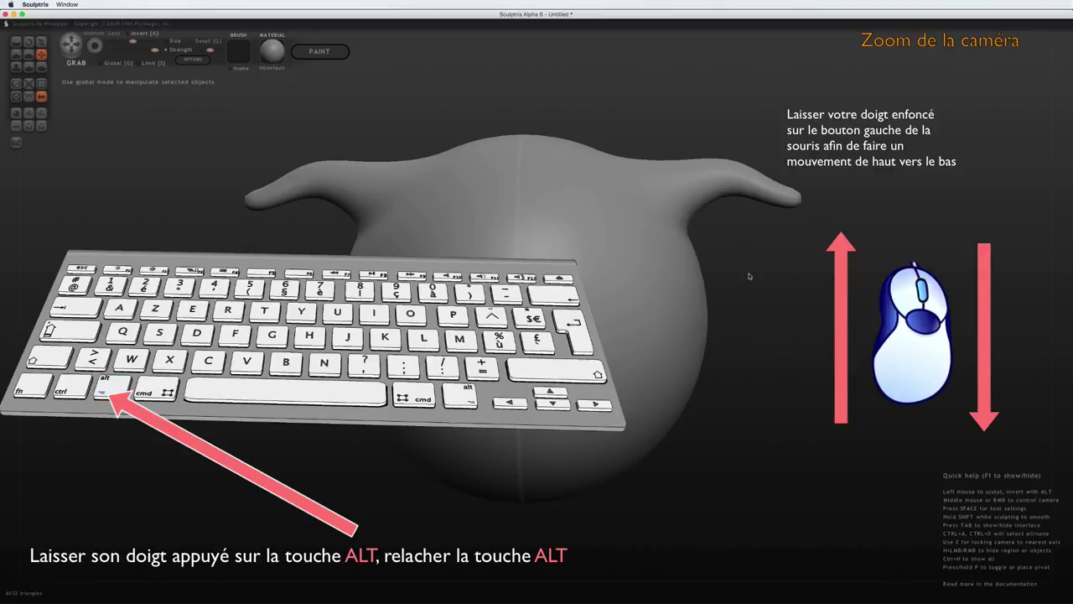
# - Alt-drag to zoom in until the horned sphere fills most of the viewport
pyautogui.moveTo(749, 276)
pyautogui.keyDown('alt'); pyautogui.mouseDown()
pyautogui.moveTo(756, 289)
pyautogui.moveTo(740, 247)
pyautogui.moveTo(763, 330)
pyautogui.moveTo(740, 264)
pyautogui.moveTo(755, 322)
pyautogui.moveTo(737, 276)
pyautogui.mouseUp(); pyautogui.keyUp('alt')
# - Zoom out, back in, then out again with the wheel so the whole horned sphere fits comfortably
pyautogui.scroll(-1, 546, 283)
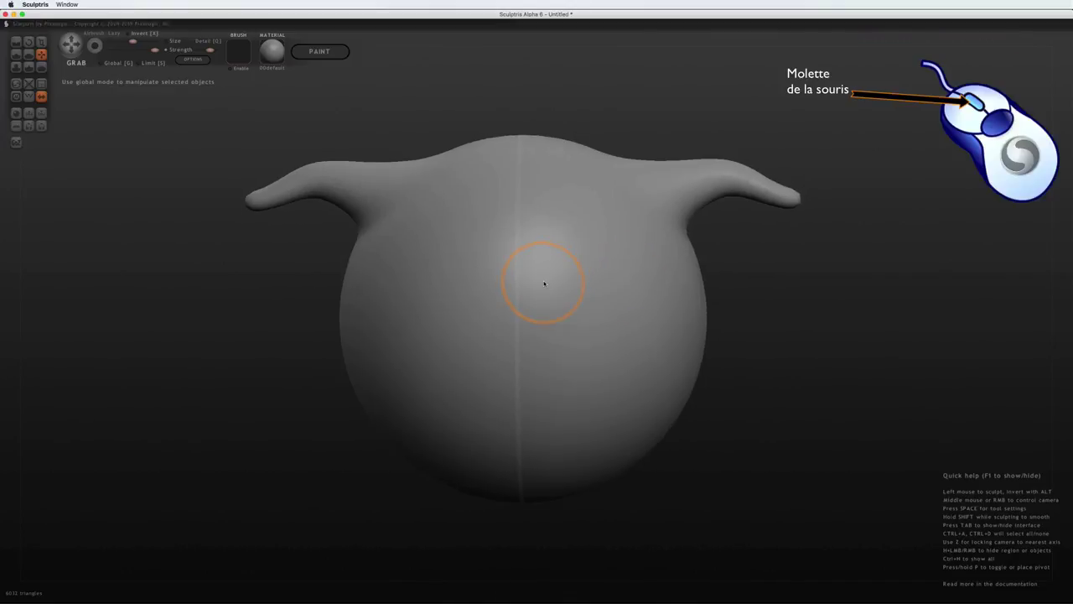
pyautogui.scroll(-3, 544, 284)
pyautogui.scroll(1, 544, 283)
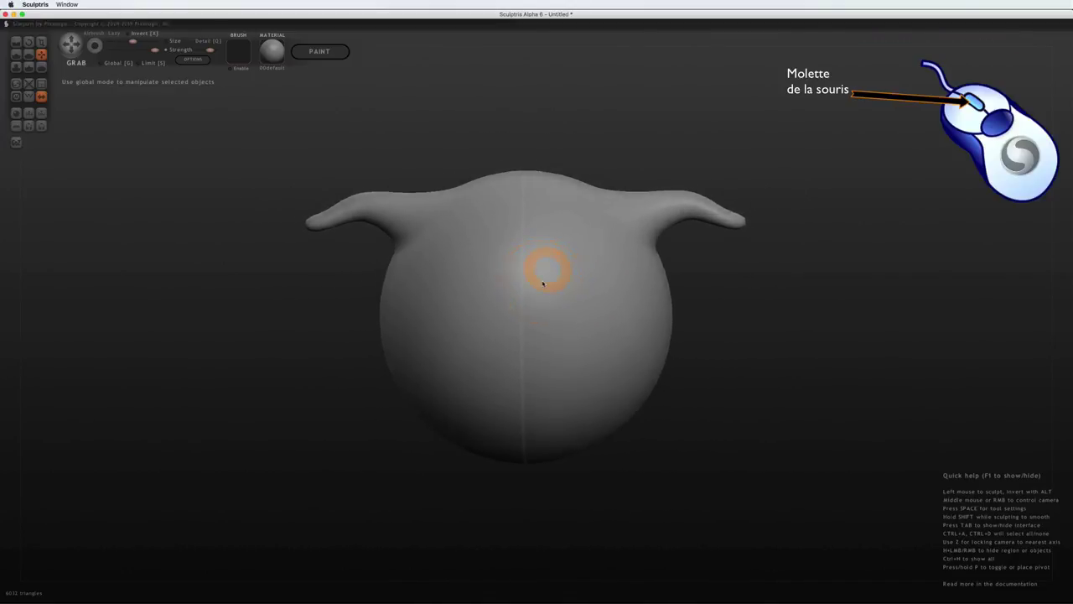
pyautogui.scroll(2, 543, 283)
pyautogui.scroll(1, 543, 283)
pyautogui.scroll(1, 542, 284)
pyautogui.scroll(-2, 543, 284)
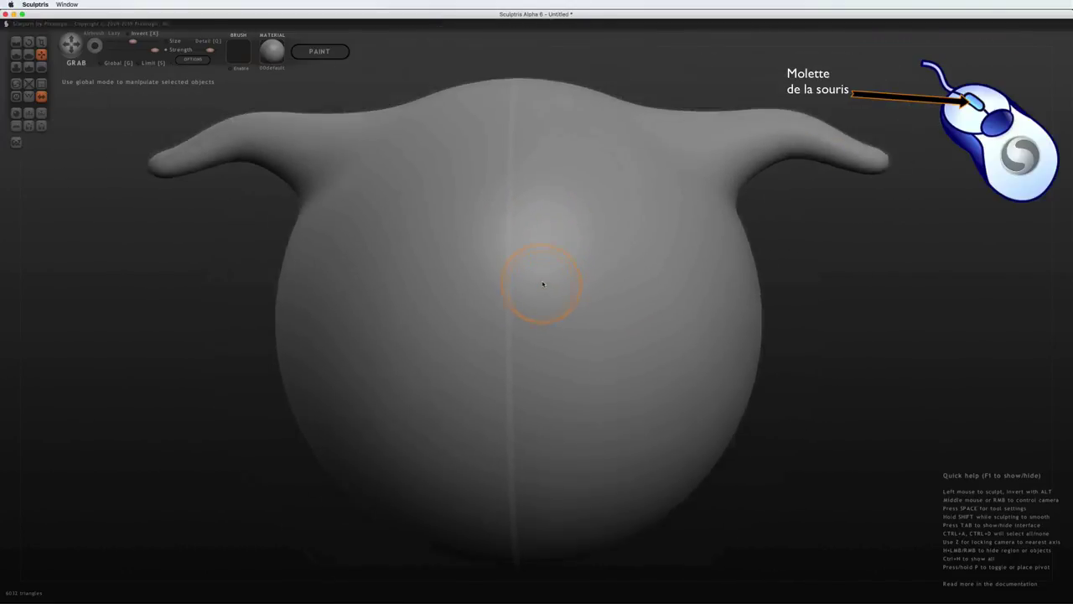
pyautogui.scroll(-1, 542, 283)
pyautogui.scroll(-1, 542, 283)
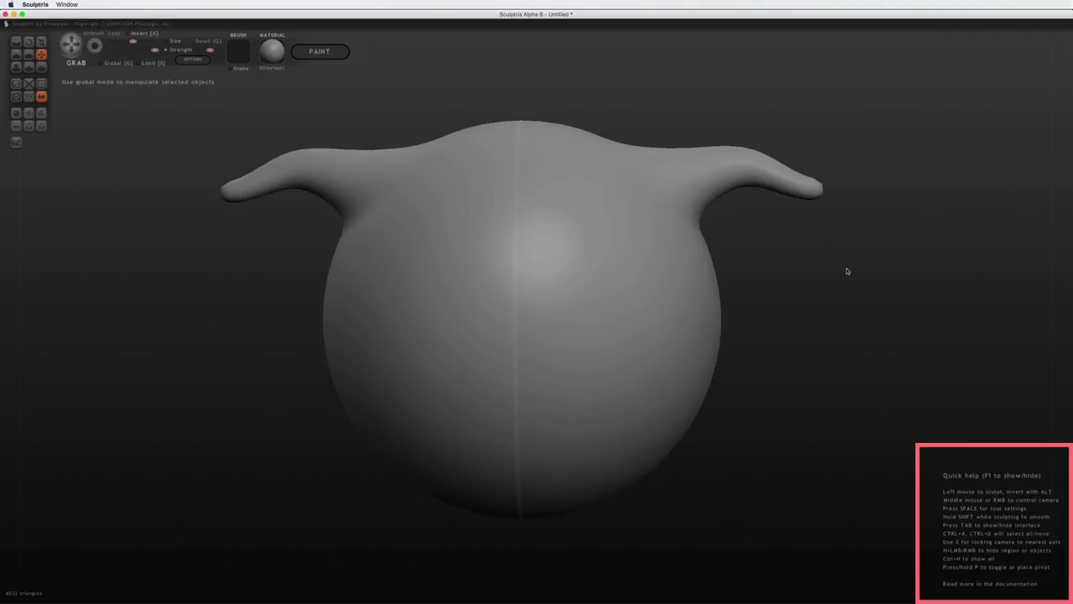
pyautogui.press('F1')
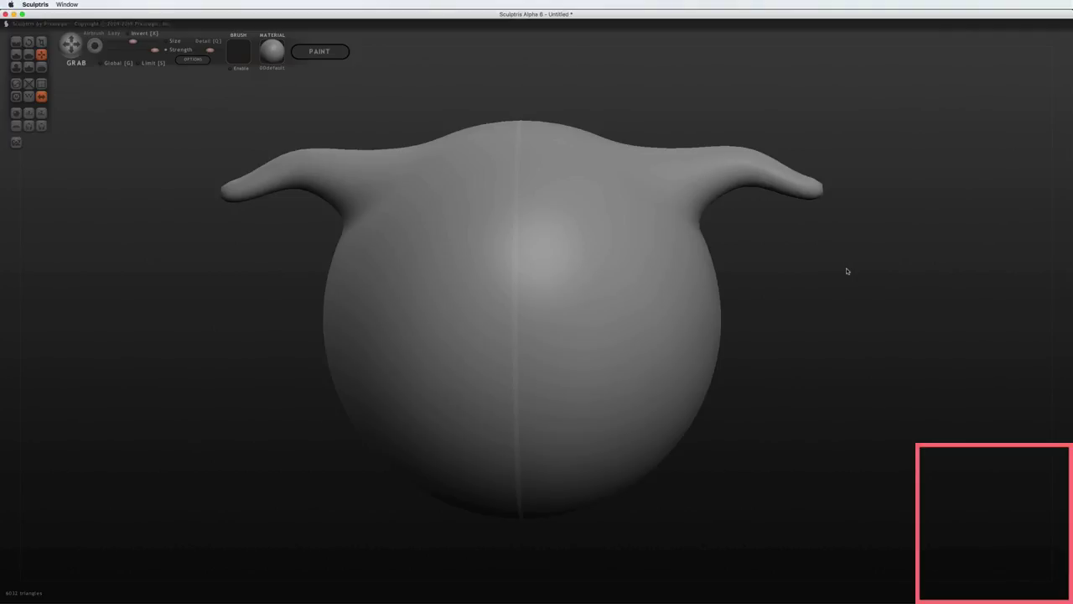
pyautogui.press('F1')
pyautogui.moveTo(853, 265)
pyautogui.mouseDown(button='middle')
pyautogui.moveTo(805, 272)
pyautogui.moveTo(859, 277)
pyautogui.mouseUp(button='middle')
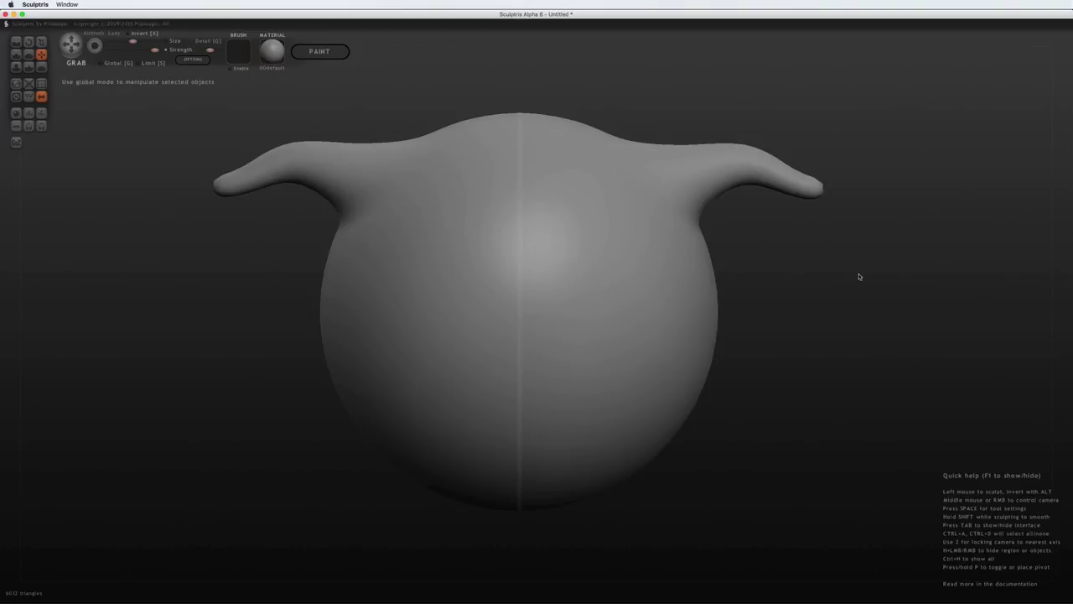
# - Hide the interface, orbit back to the front, and draw two mirrored ridges down the sphere's front
pyautogui.press('Tab')
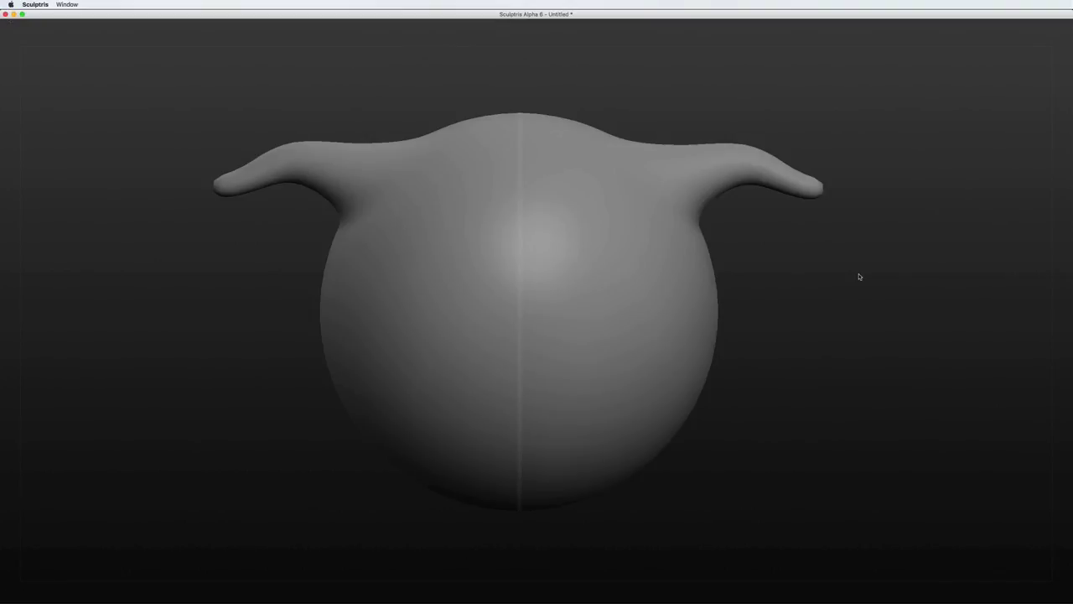
pyautogui.moveTo(898, 277)
pyautogui.mouseDown(button='middle')
pyautogui.moveTo(829, 285)
pyautogui.moveTo(939, 283)
pyautogui.moveTo(882, 291)
pyautogui.mouseUp(button='middle')
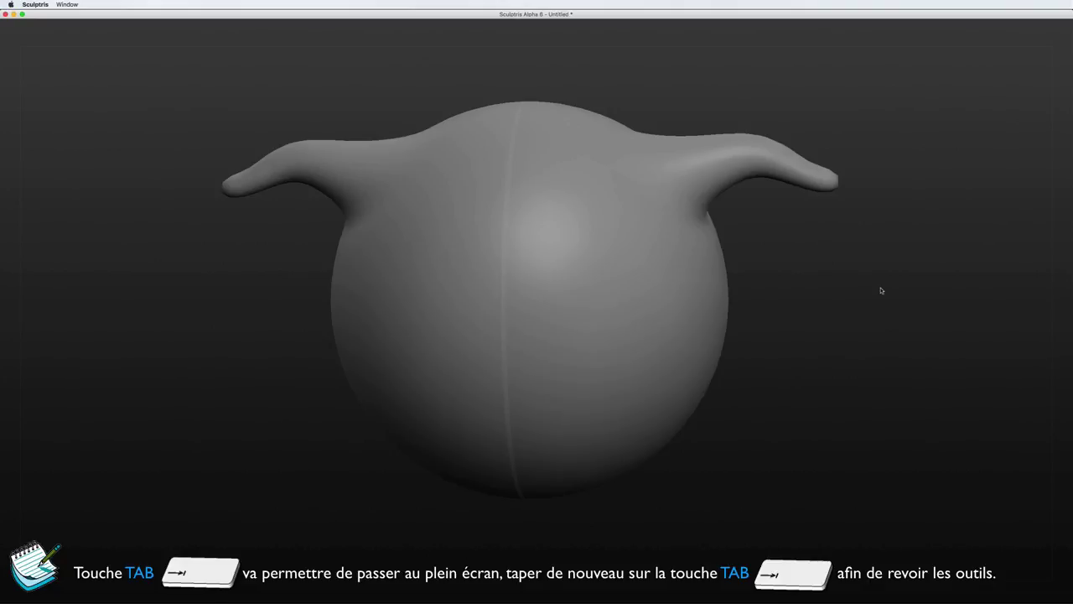
pyautogui.moveTo(847, 286)
pyautogui.mouseDown(button='middle')
pyautogui.moveTo(884, 287)
pyautogui.moveTo(863, 287)
pyautogui.mouseUp(button='middle')
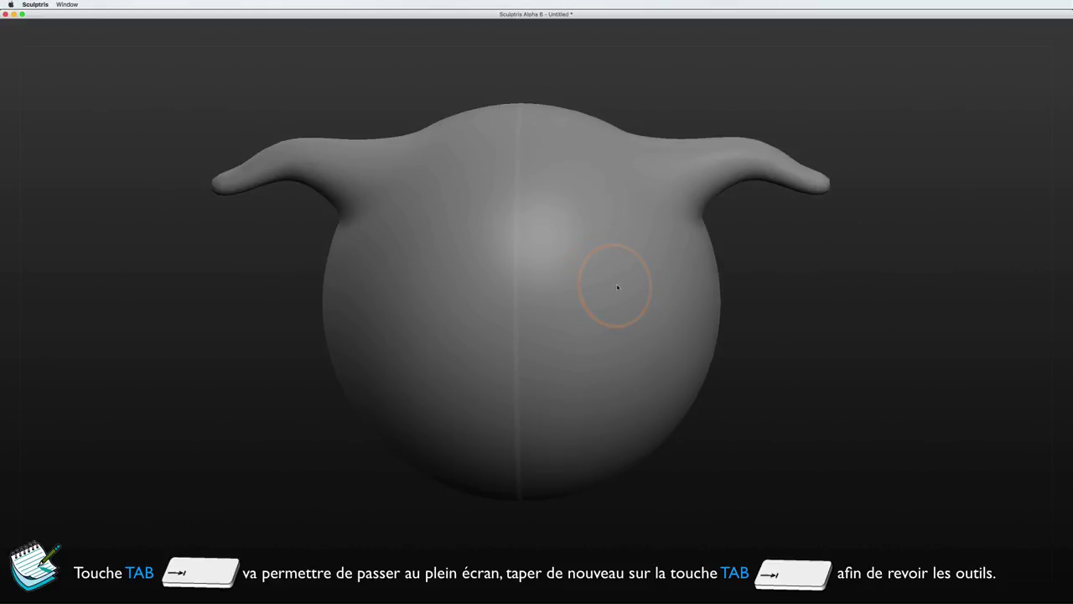
pyautogui.moveTo(591, 281); pyautogui.dragTo(570, 277)
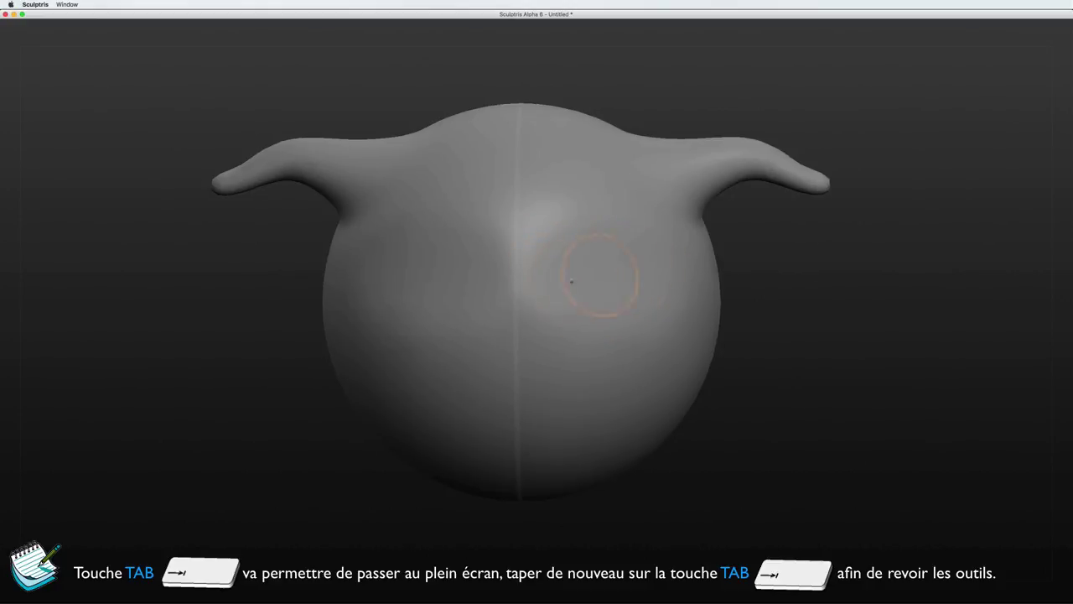
pyautogui.moveTo(601, 224)
pyautogui.mouseDown()
pyautogui.moveTo(570, 211)
pyautogui.moveTo(601, 334)
pyautogui.moveTo(575, 252)
pyautogui.moveTo(611, 201)
pyautogui.moveTo(611, 164)
pyautogui.moveTo(587, 227)
pyautogui.moveTo(587, 276)
pyautogui.moveTo(634, 323)
pyautogui.mouseUp()
# - Restore the tool panels, spin the sculpt about its vertical axis, and snap to the nearest side view
pyautogui.press('Tab')
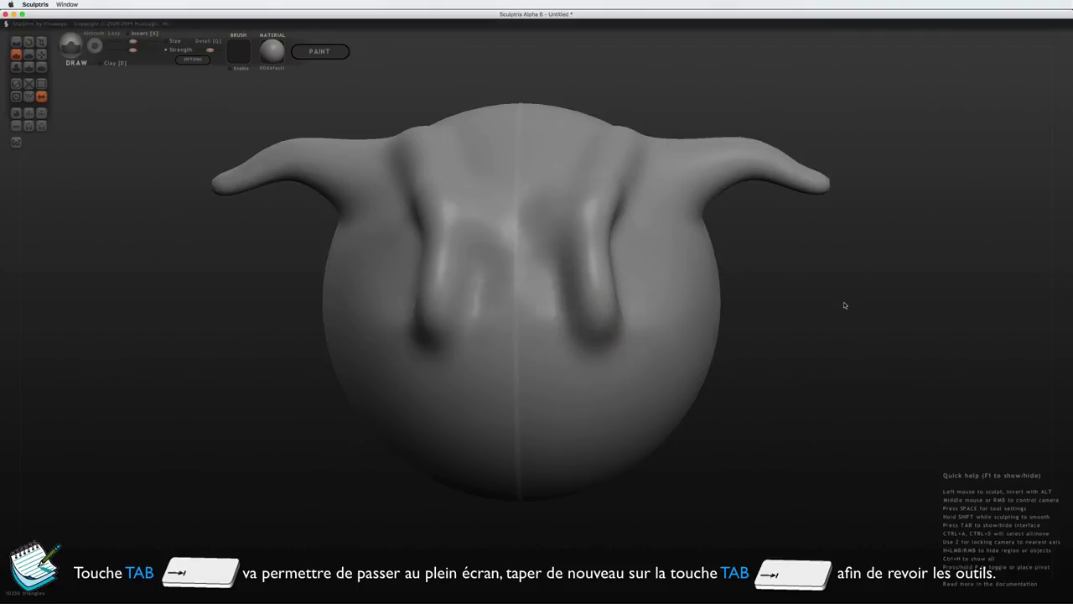
pyautogui.moveTo(857, 303); pyautogui.dragTo(704, 310)
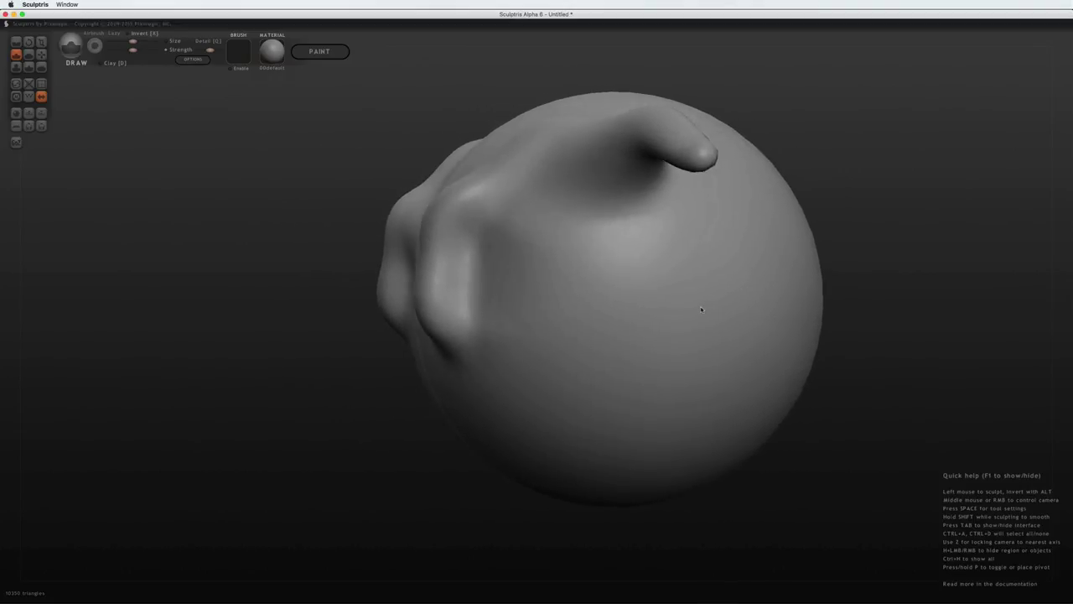
pyautogui.press('z')
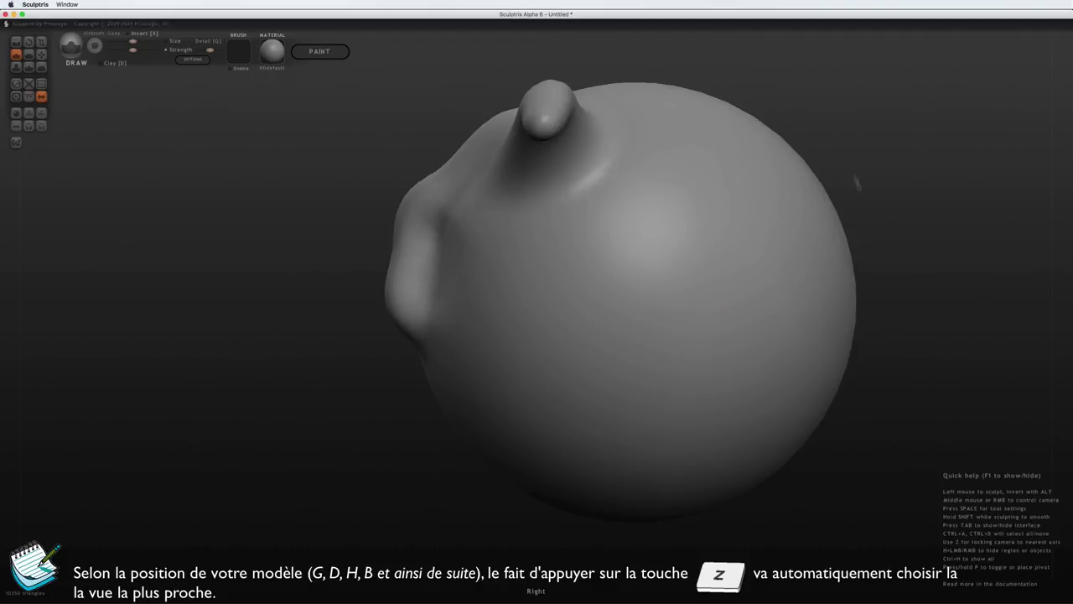
# - Orbit a horn toward the viewer, snap to the Top view, then tilt back to front-on
pyautogui.moveTo(750, 60)
pyautogui.mouseDown()
pyautogui.moveTo(831, 112)
pyautogui.moveTo(861, 249)
pyautogui.mouseUp()
pyautogui.press('z')
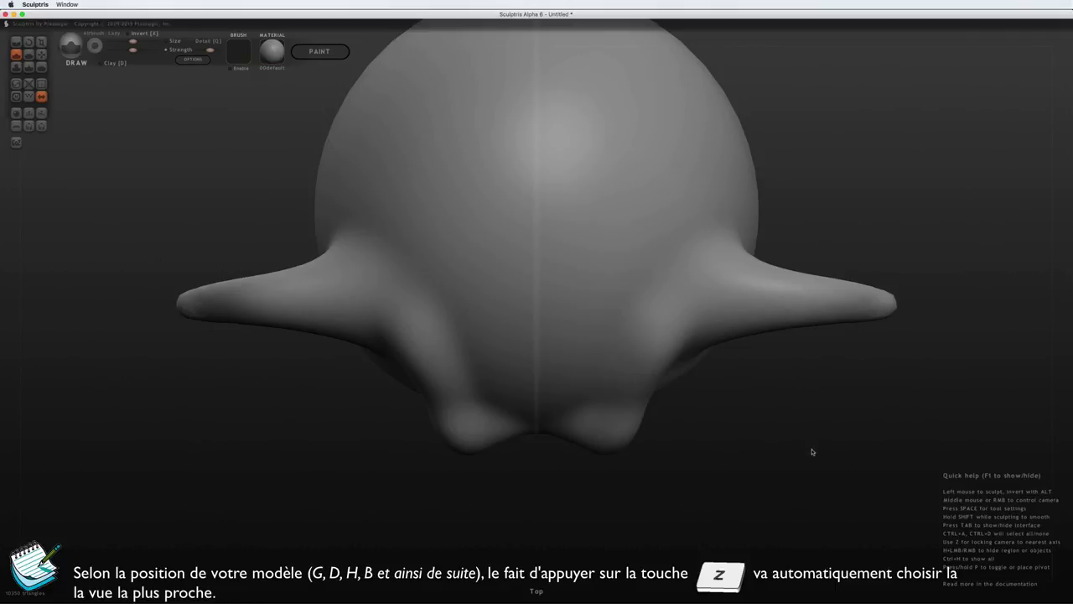
pyautogui.moveTo(812, 452)
pyautogui.mouseDown()
pyautogui.moveTo(823, 279)
pyautogui.moveTo(829, 290)
pyautogui.moveTo(794, 292)
pyautogui.moveTo(942, 289)
pyautogui.moveTo(759, 305)
pyautogui.moveTo(893, 312)
pyautogui.moveTo(860, 316)
pyautogui.moveTo(814, 314)
pyautogui.moveTo(862, 312)
pyautogui.moveTo(864, 288)
pyautogui.moveTo(581, 305)
pyautogui.moveTo(880, 304)
pyautogui.moveTo(838, 304)
pyautogui.moveTo(862, 300)
pyautogui.mouseUp()
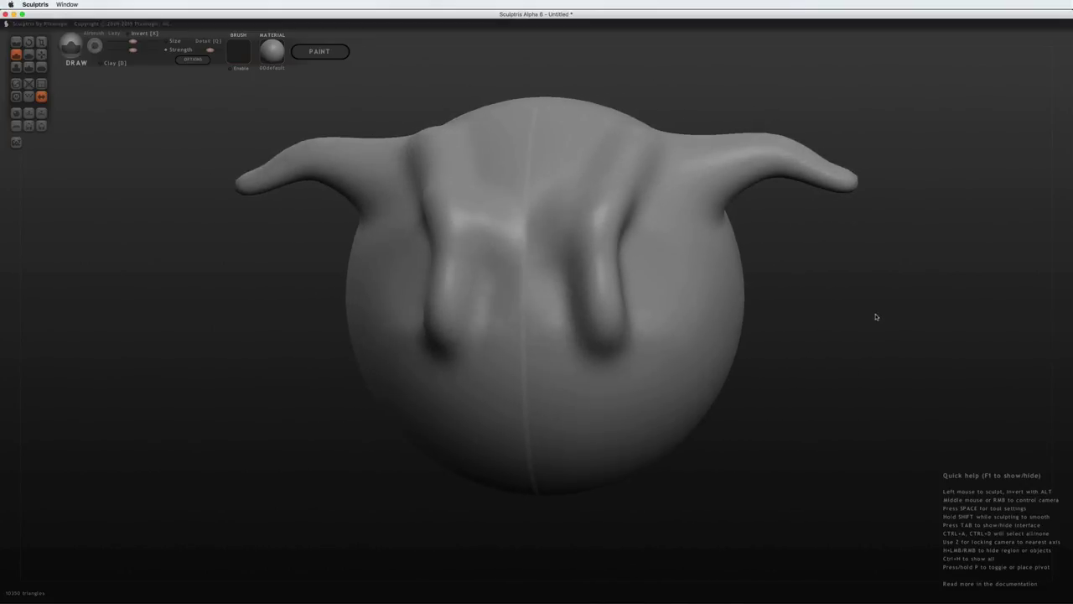
# - Orbit and tilt the sculpt, snap to the Right side view, then orbit back to a symmetric front view
pyautogui.moveTo(897, 302)
pyautogui.mouseDown()
pyautogui.moveTo(814, 311)
pyautogui.moveTo(911, 299)
pyautogui.mouseUp()
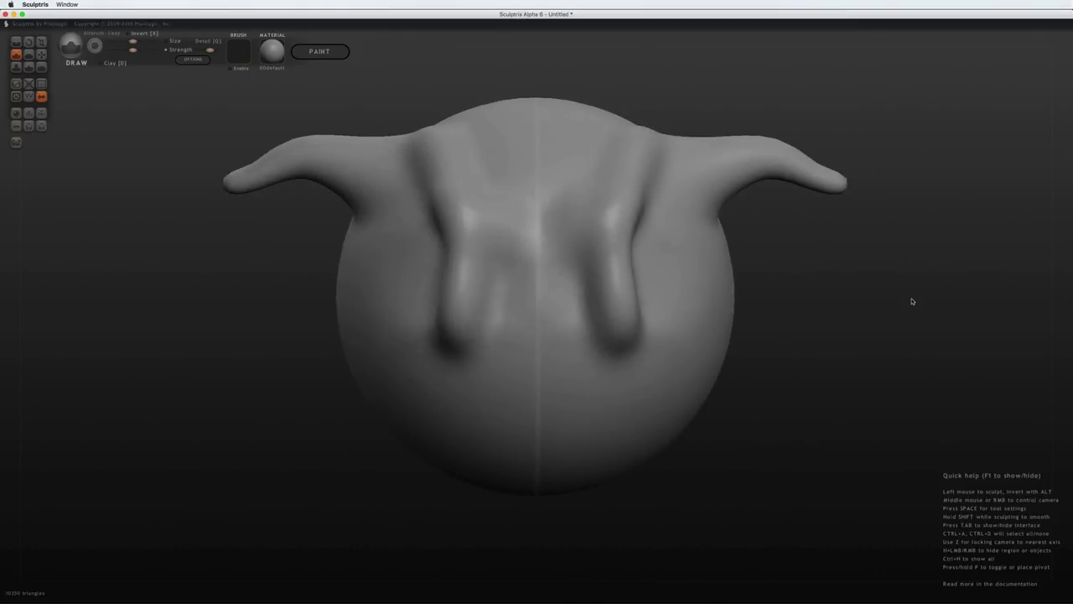
pyautogui.moveTo(755, 437); pyautogui.dragTo(763, 335)
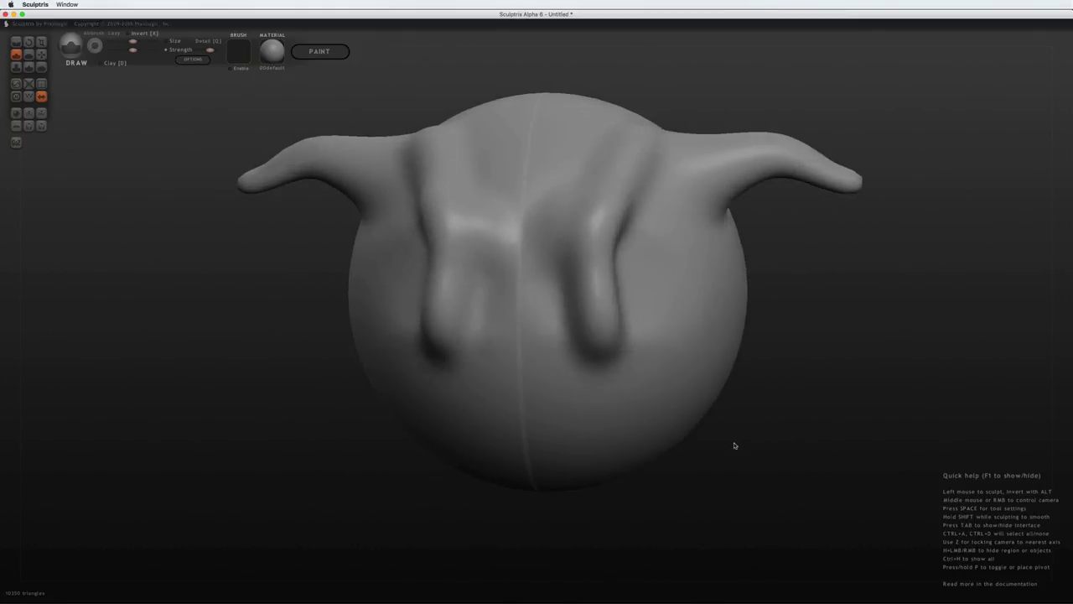
pyautogui.moveTo(736, 445); pyautogui.dragTo(708, 334)
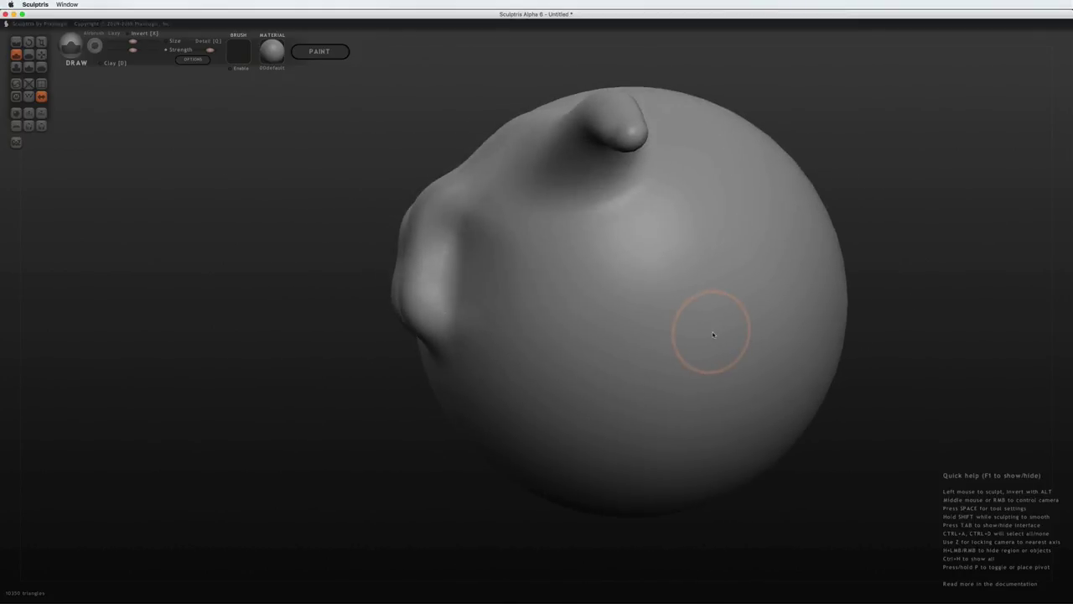
pyautogui.press('z')
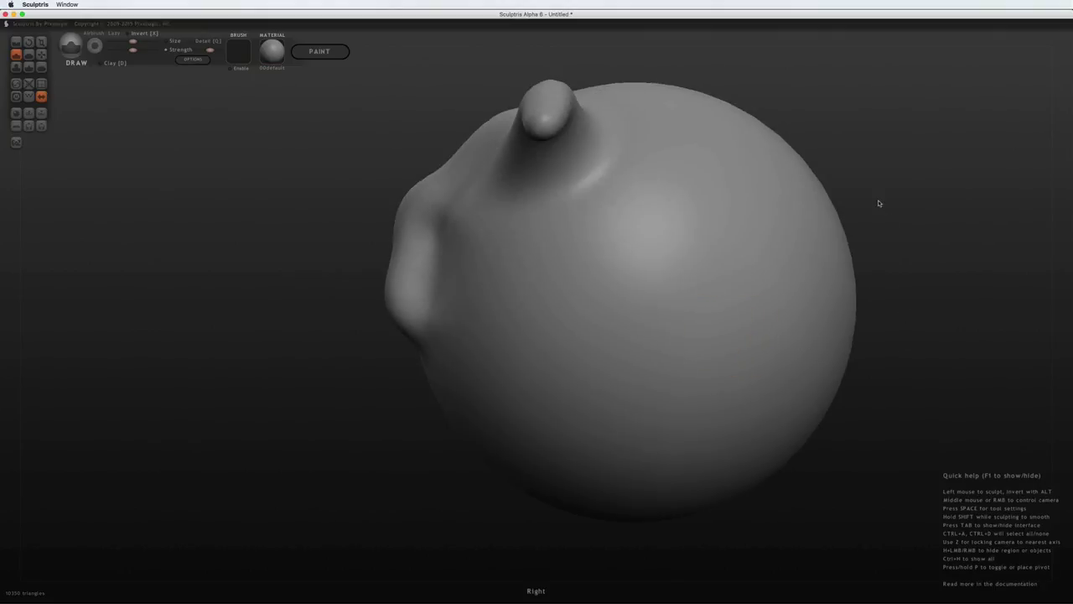
pyautogui.moveTo(762, 82); pyautogui.dragTo(842, 242)
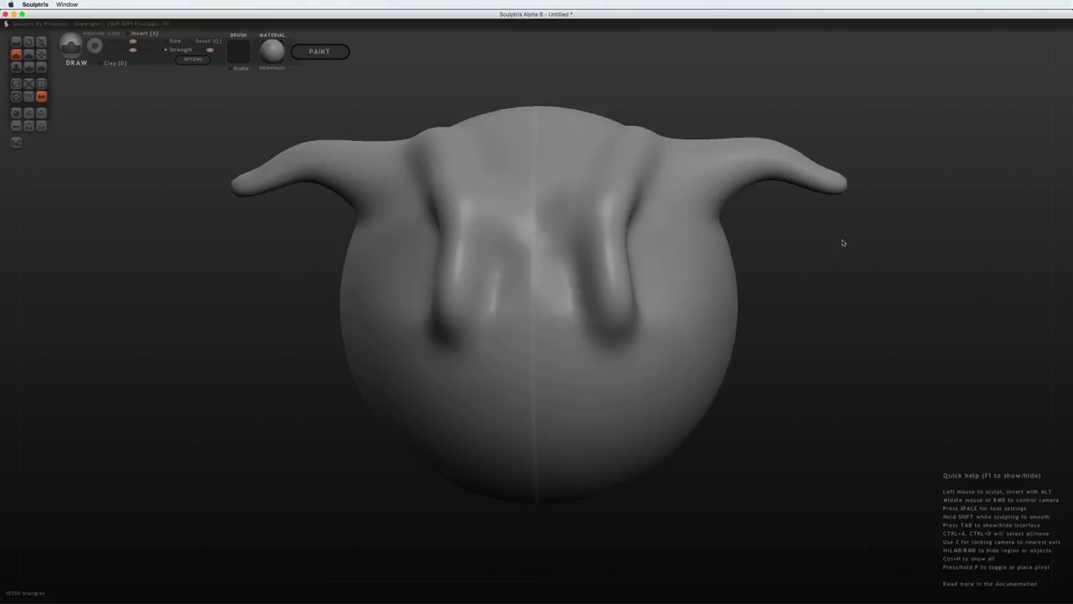